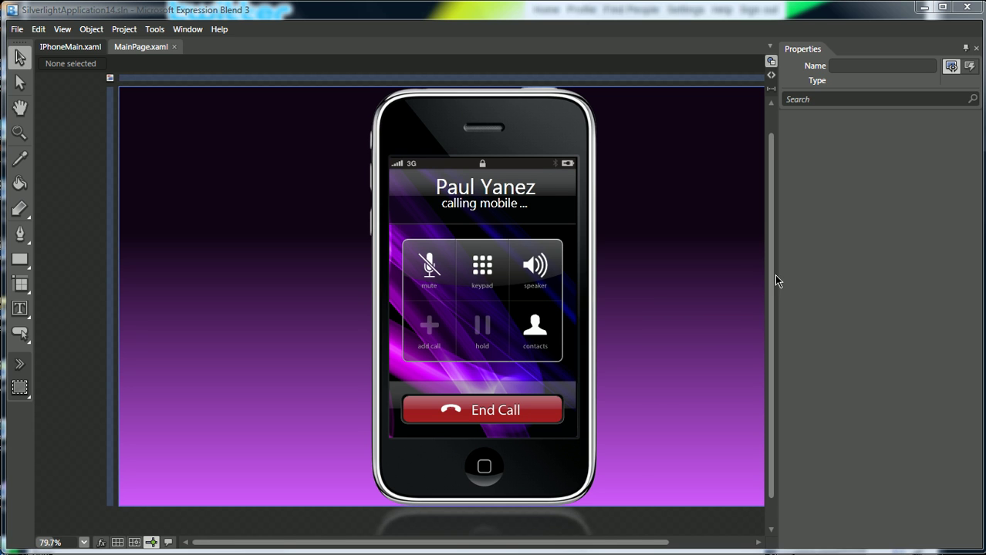
Step: Select the call screen grid, then drill down to the red End Call path (endCall)
{"action": "left_click", "coordinate": [538, 411]}
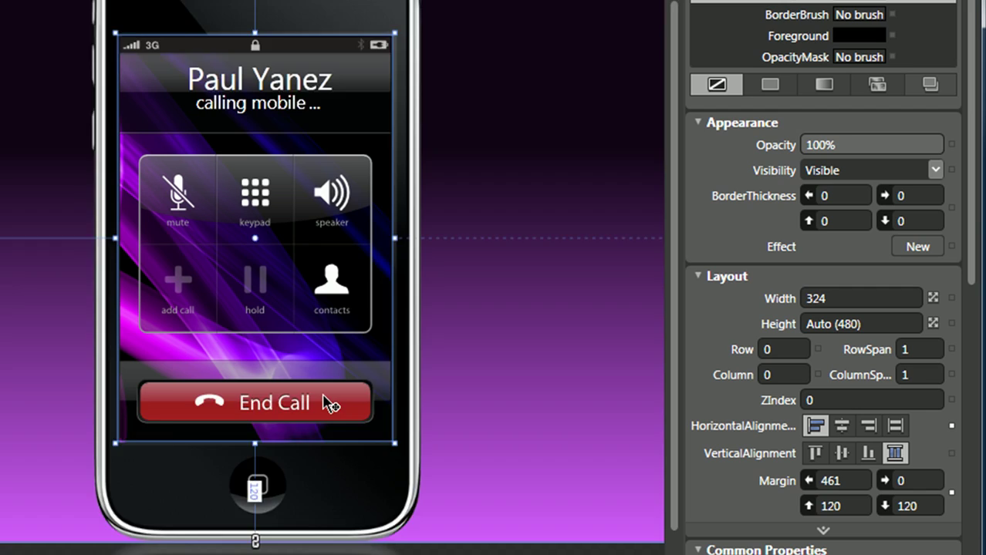
{"action": "double_click", "coordinate": [330, 403]}
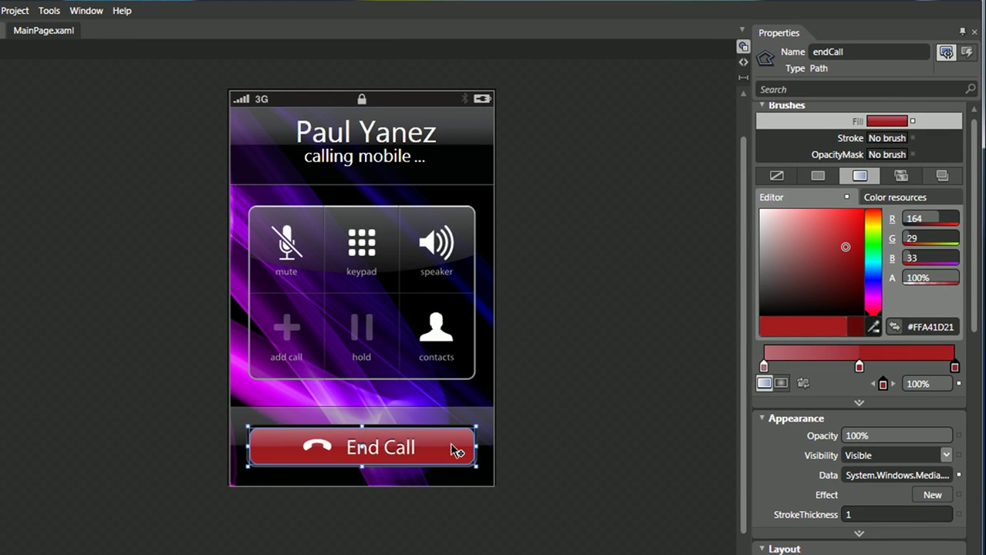
Step: Make the End Call path into a Button control using the style ButtonStyle1
{"action": "left_click", "coordinate": [51, 12]}
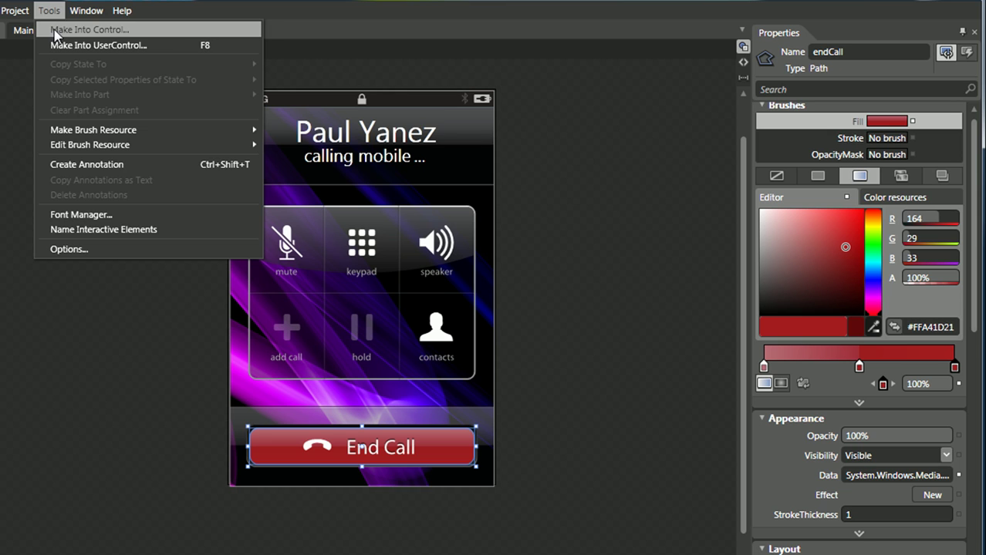
{"action": "left_click", "coordinate": [53, 31]}
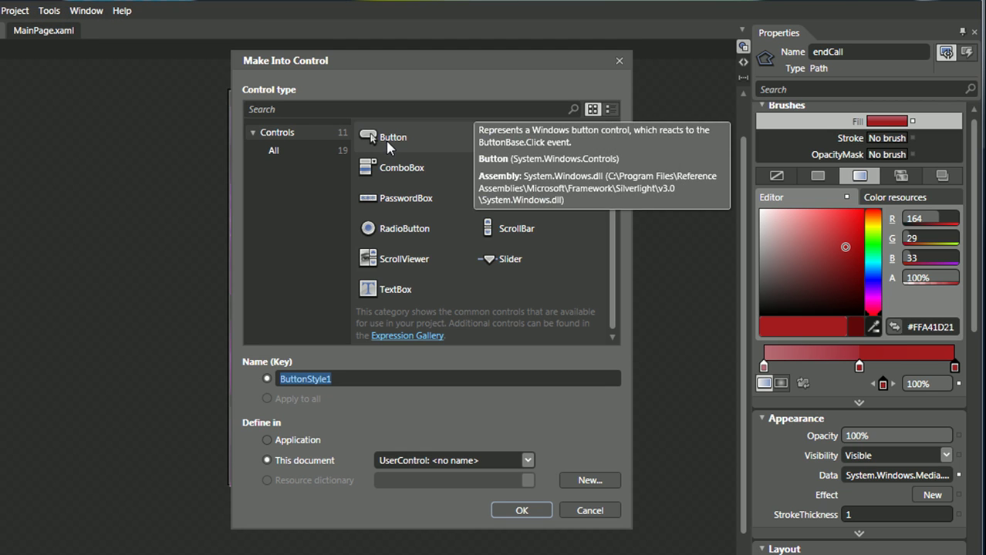
{"action": "left_click", "coordinate": [388, 139]}
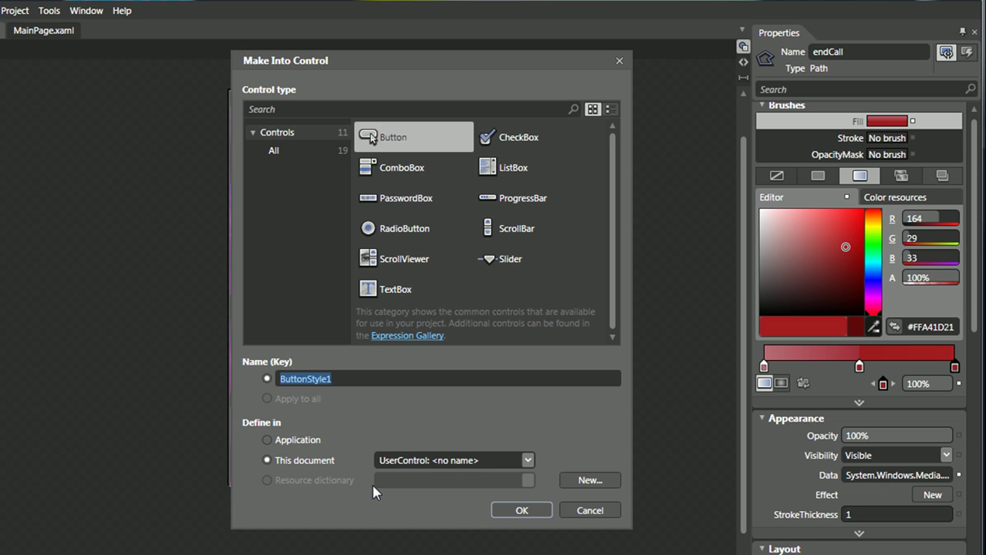
{"action": "left_click", "coordinate": [517, 511]}
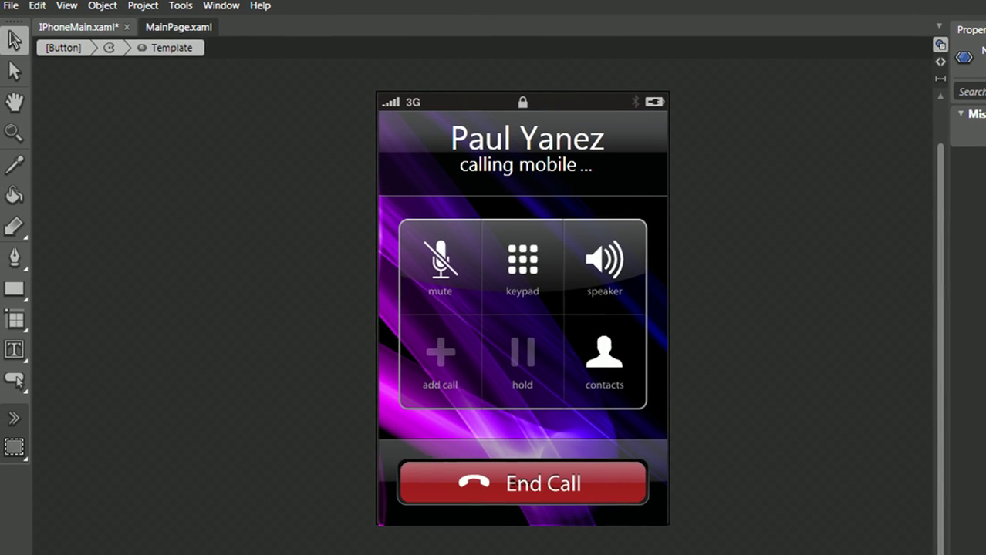
Step: Show the button's visual states and step through Normal, MouseOver and Pressed, ending with MouseOver recording
{"action": "key", "text": "F7"}
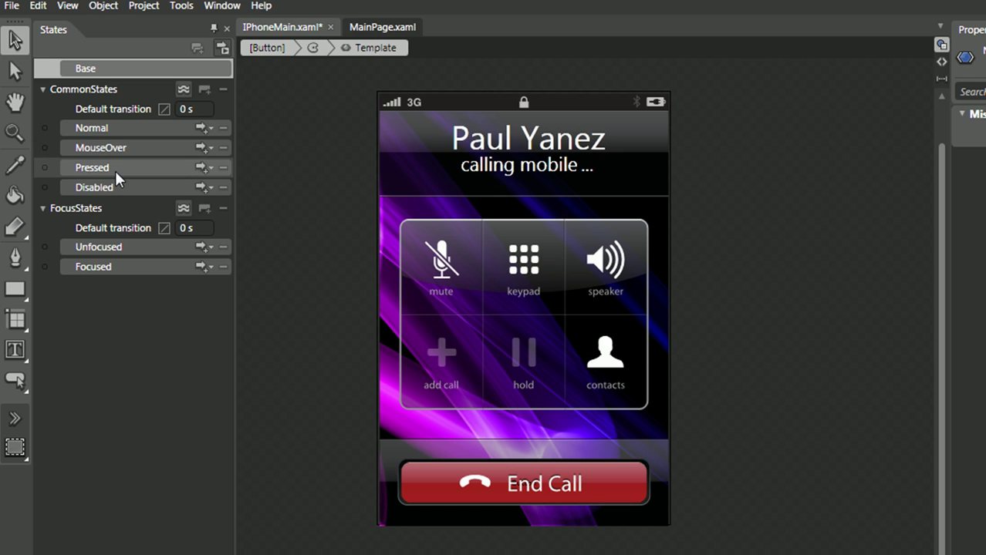
{"action": "left_click", "coordinate": [125, 129]}
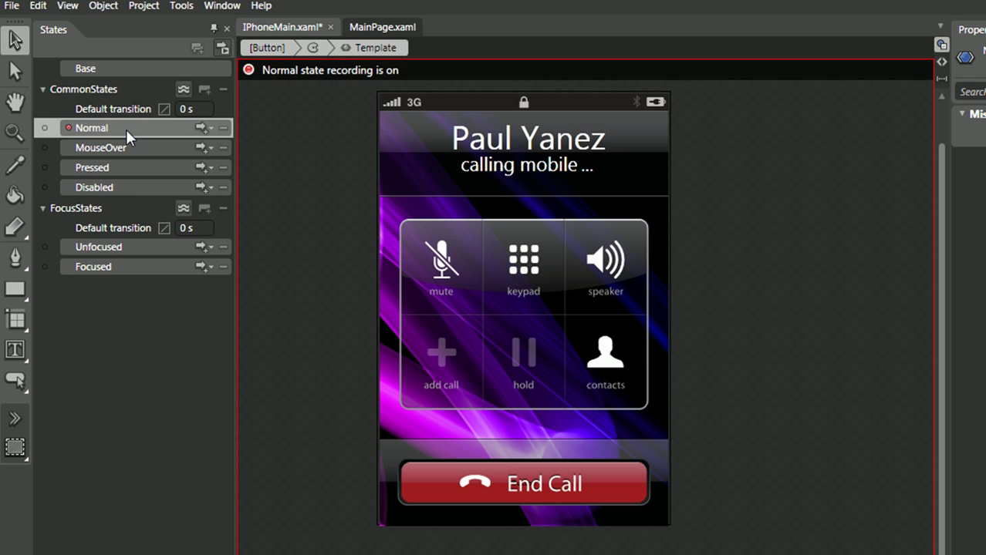
{"action": "left_click", "coordinate": [110, 148]}
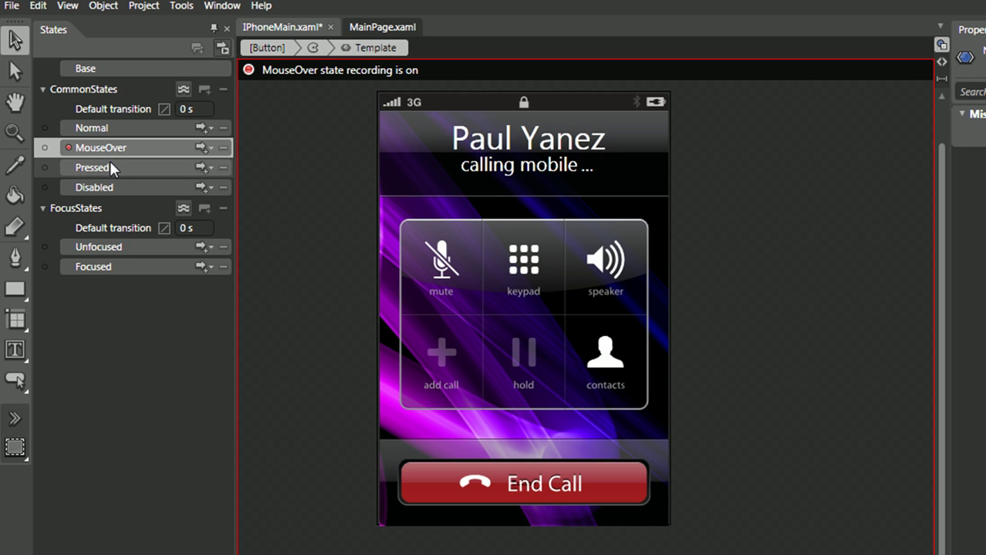
{"action": "left_click", "coordinate": [109, 162]}
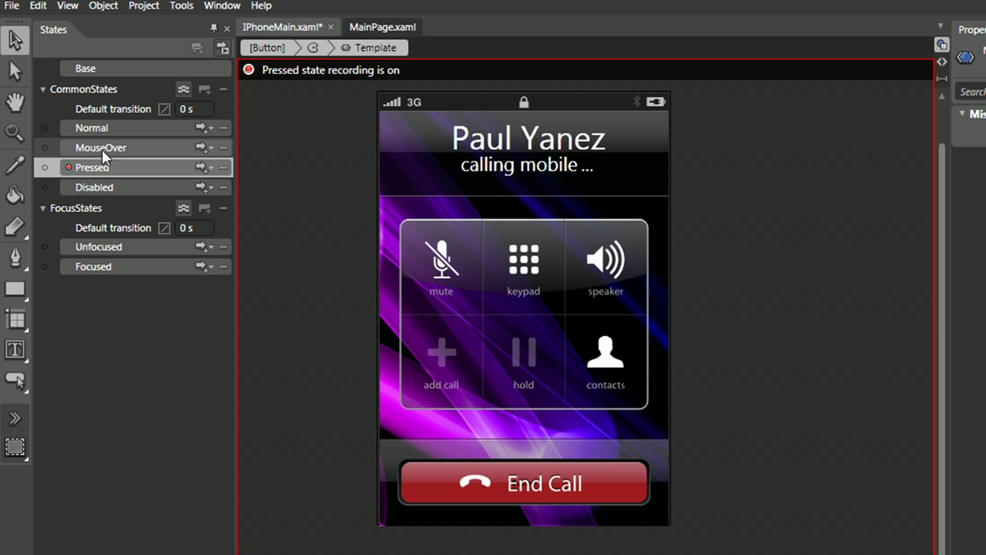
{"action": "left_click", "coordinate": [101, 149]}
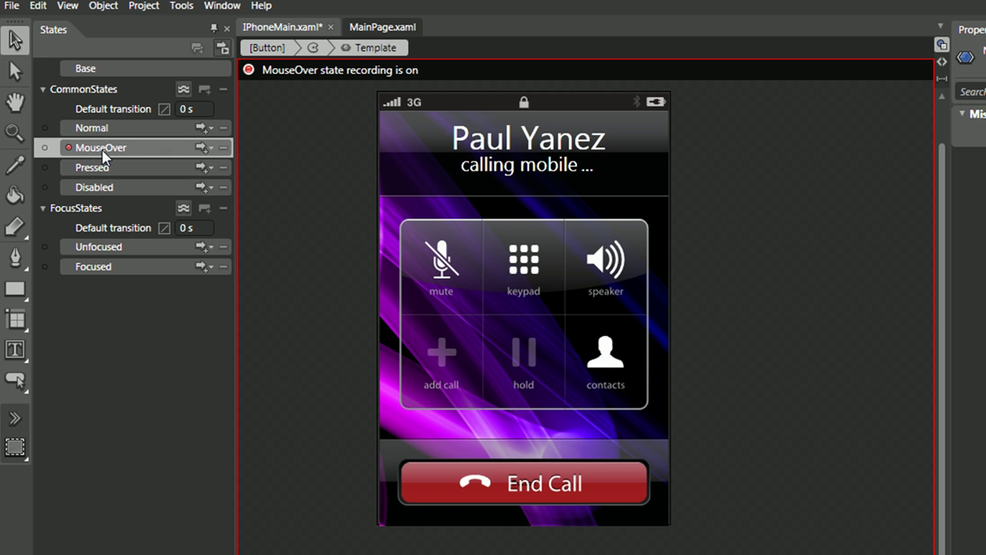
Step: Under MouseOver, make the endCall left gradient stop deeper pinkish red and the 50% stop deep red
{"action": "left_click", "coordinate": [638, 475]}
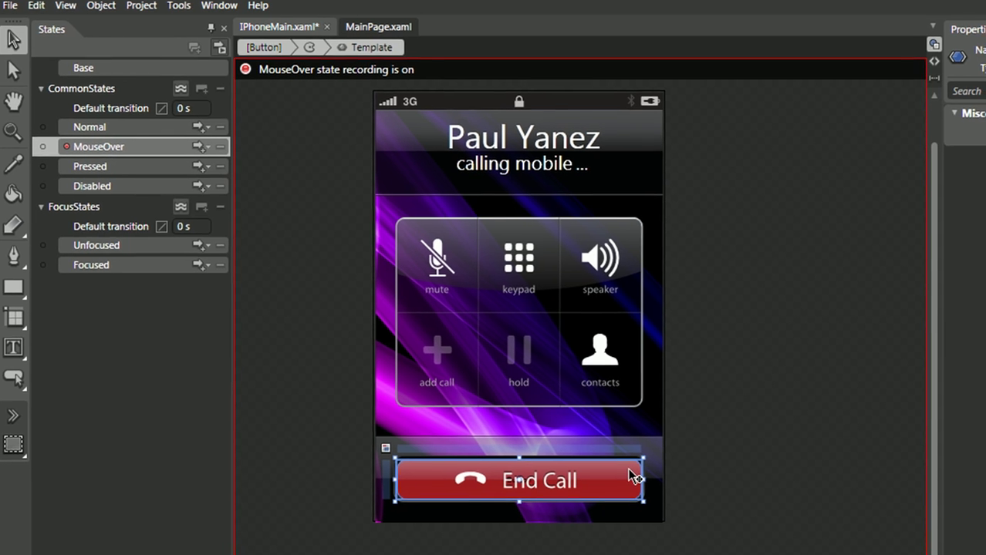
{"action": "left_click", "coordinate": [564, 436]}
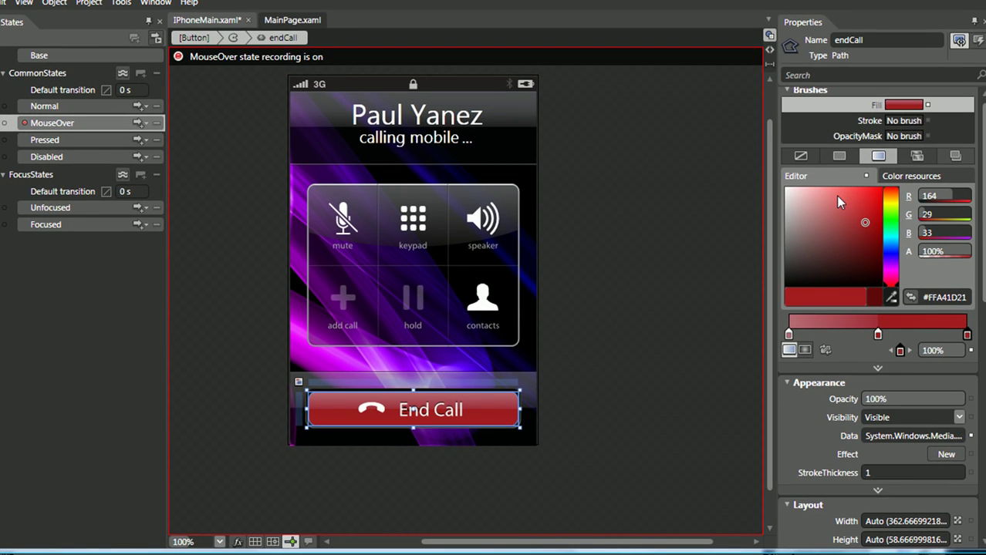
{"action": "left_click", "coordinate": [789, 335]}
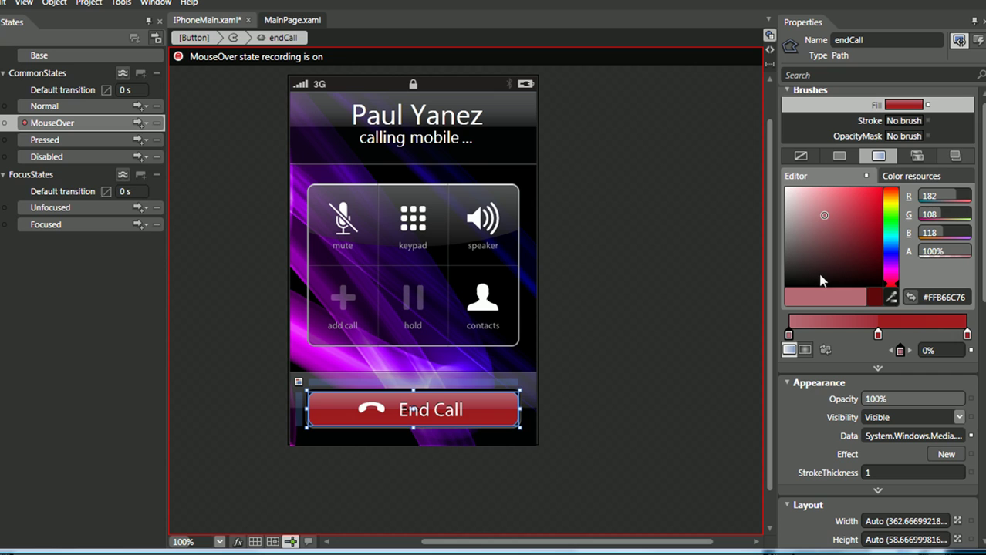
{"action": "left_click_drag", "start_coordinate": [824, 217], "coordinate": [839, 223]}
{"action": "left_click", "coordinate": [877, 333]}
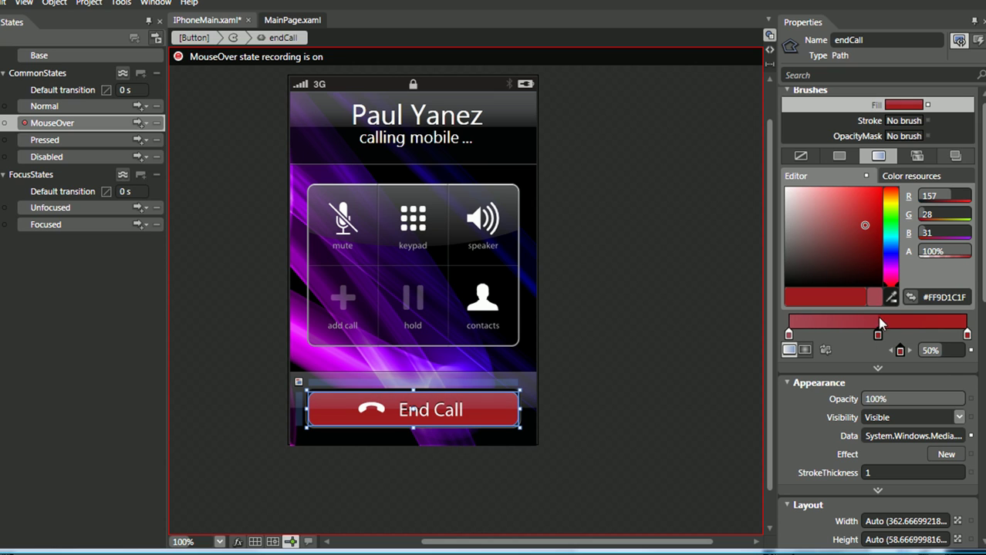
{"action": "left_click", "coordinate": [864, 226]}
{"action": "left_click_drag", "start_coordinate": [865, 225], "coordinate": [867, 238]}
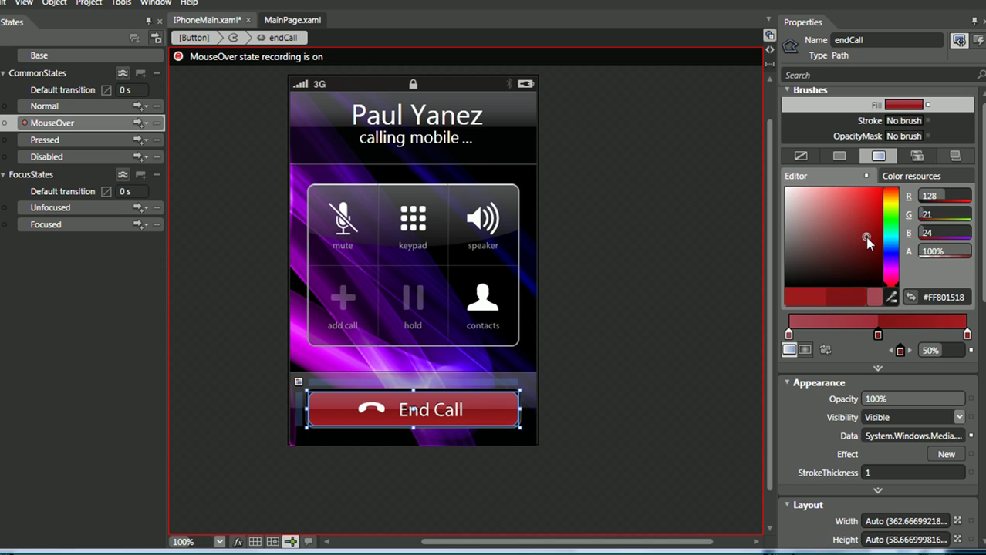
Step: Under Pressed, darken both gradient stops further, taking the 50% stop to #FF5A1213
{"action": "left_click", "coordinate": [53, 141]}
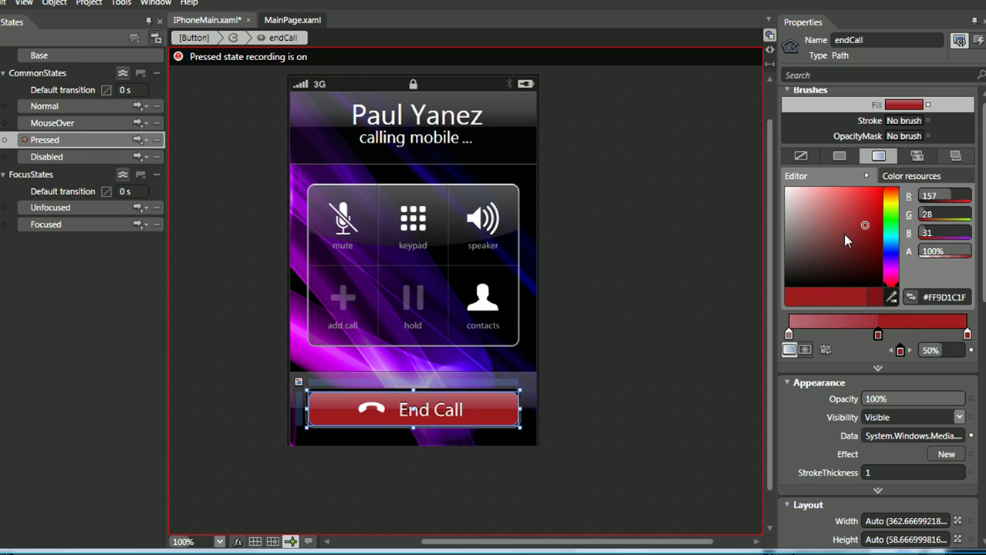
{"action": "left_click", "coordinate": [789, 335]}
{"action": "left_click_drag", "start_coordinate": [825, 217], "coordinate": [860, 231]}
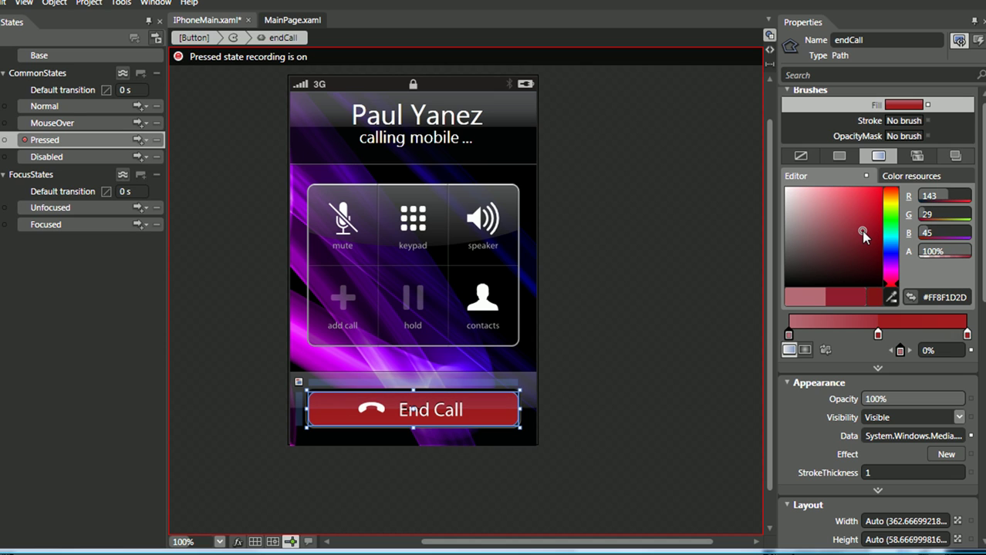
{"action": "left_click", "coordinate": [876, 334]}
{"action": "left_click_drag", "start_coordinate": [867, 232], "coordinate": [865, 257]}
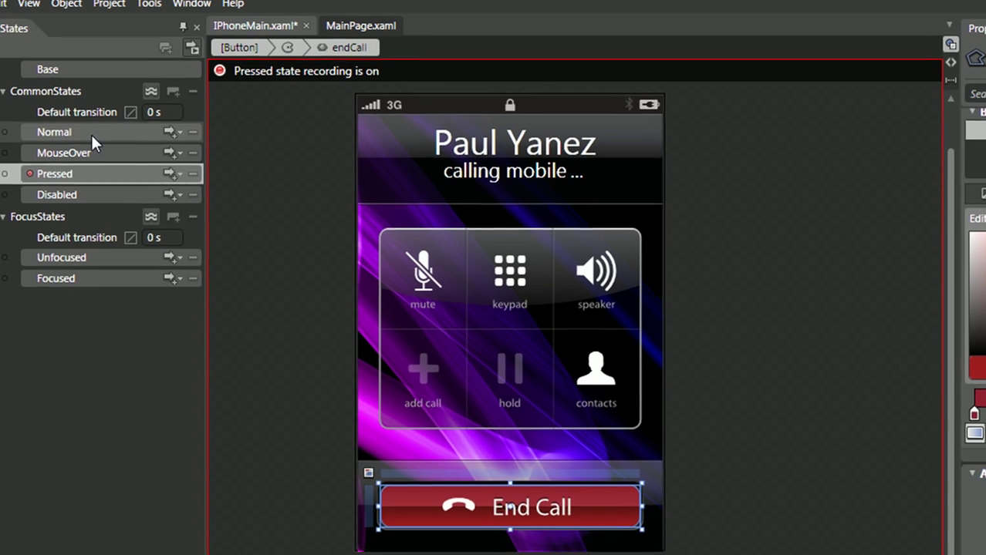
Step: Step through the Normal and MouseOver states and land on Pressed to preview its darkened gradient
{"action": "left_click", "coordinate": [76, 108]}
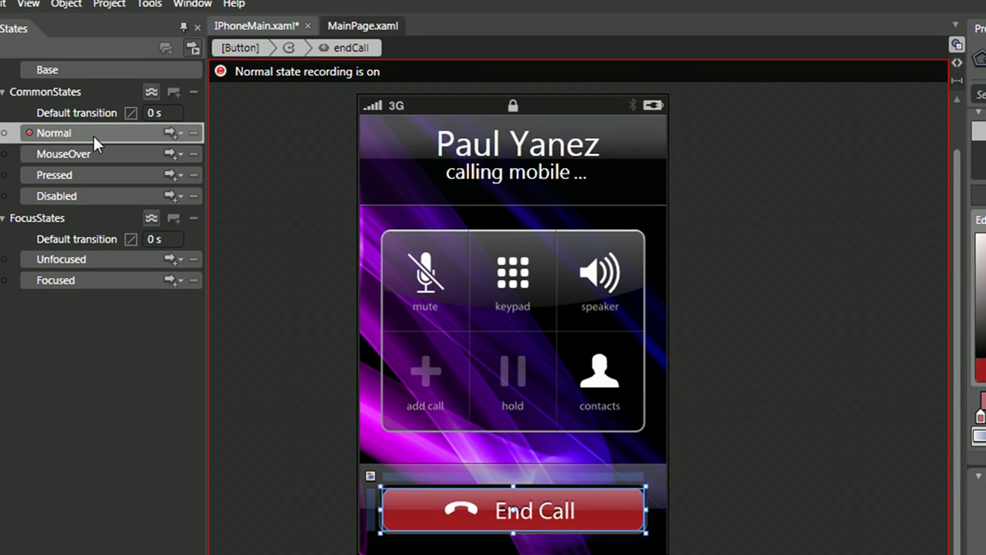
{"action": "left_click", "coordinate": [89, 151]}
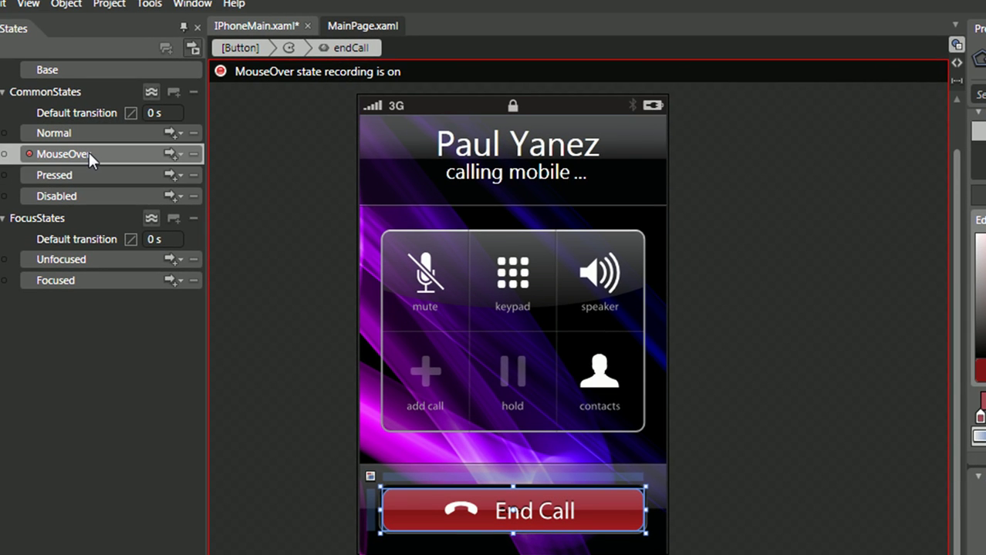
{"action": "left_click", "coordinate": [84, 172]}
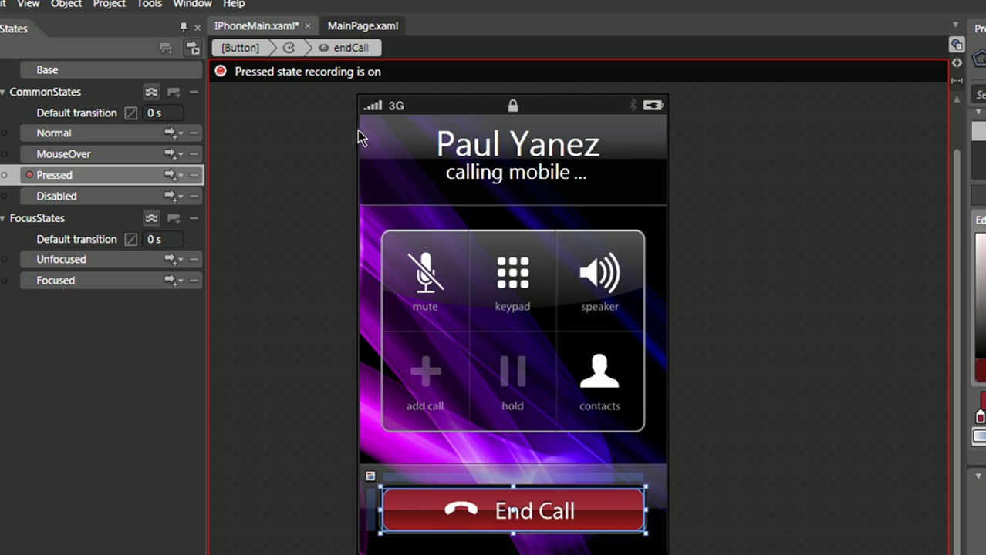
Step: Add a transition from any state into Normal lasting 0.5 s
{"action": "left_click", "coordinate": [173, 136]}
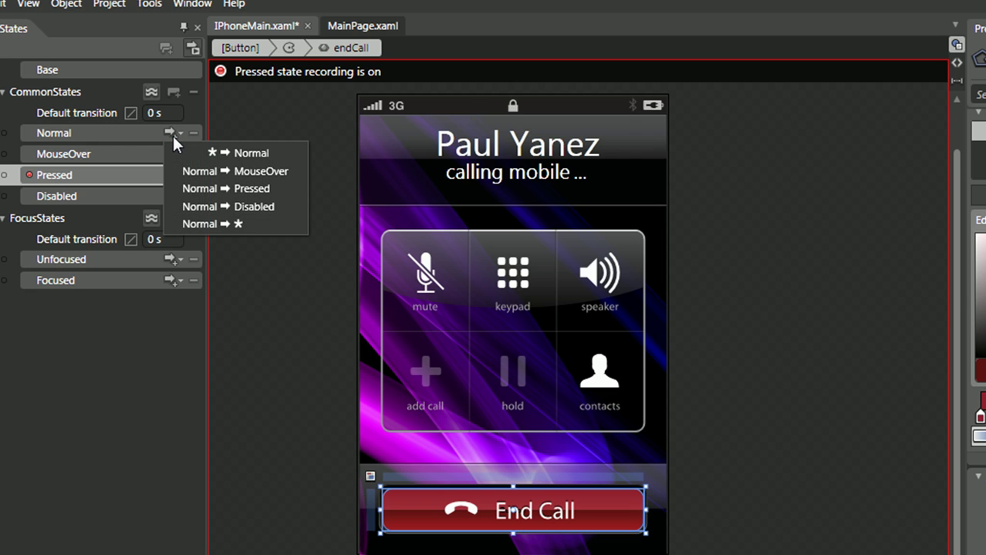
{"action": "left_click", "coordinate": [258, 152]}
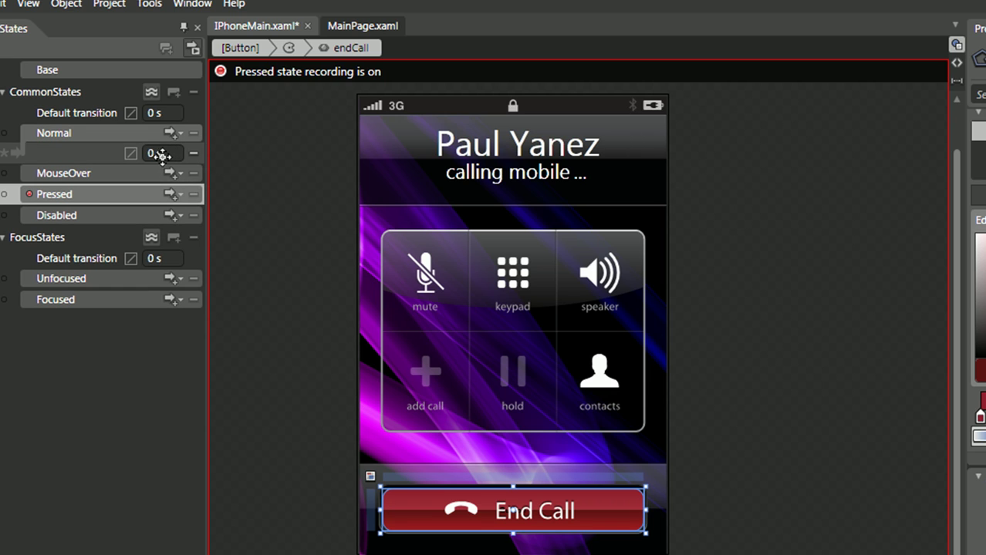
{"action": "left_click_drag", "start_coordinate": [160, 155], "coordinate": [177, 155]}
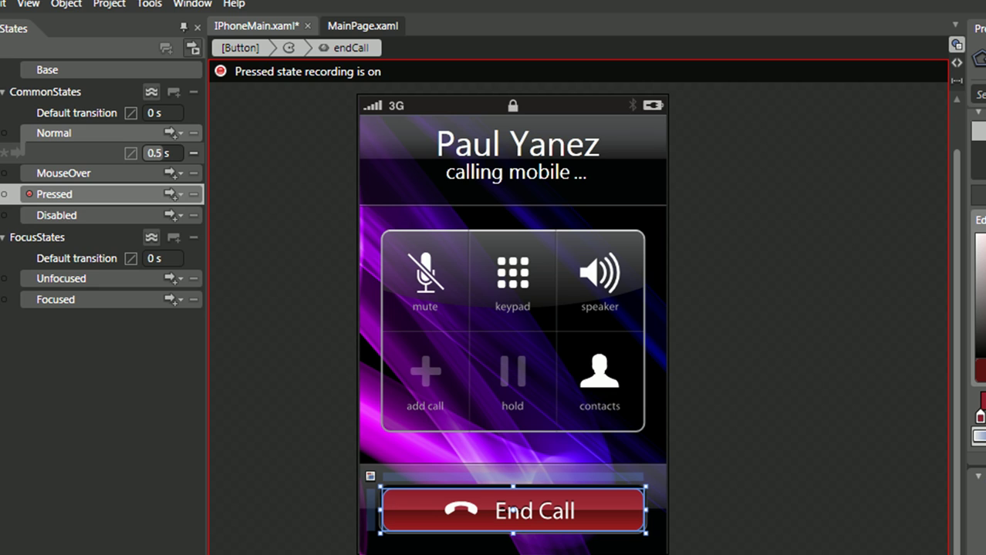
Step: Add transitions from any state into MouseOver and into Pressed
{"action": "left_click", "coordinate": [99, 171]}
{"action": "left_click", "coordinate": [169, 173]}
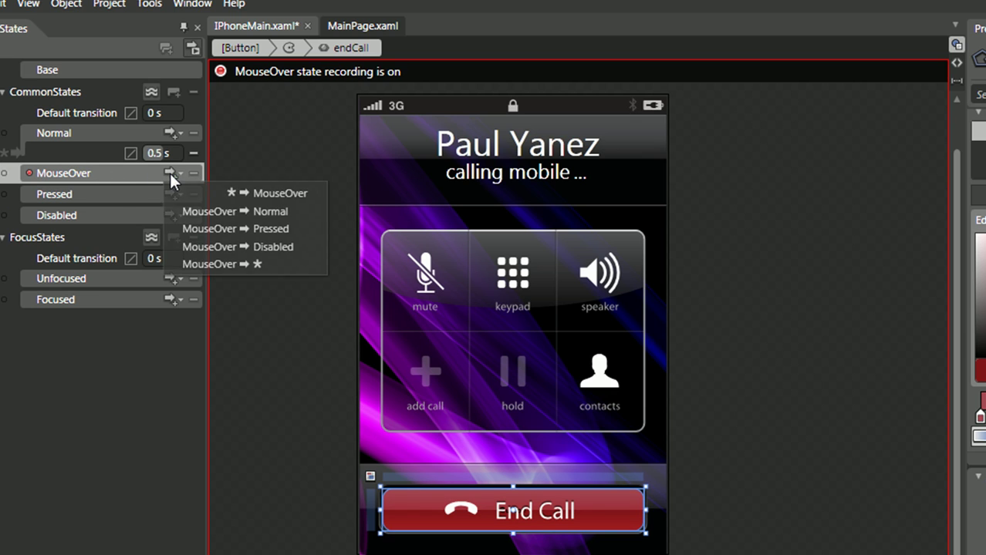
{"action": "left_click", "coordinate": [276, 194]}
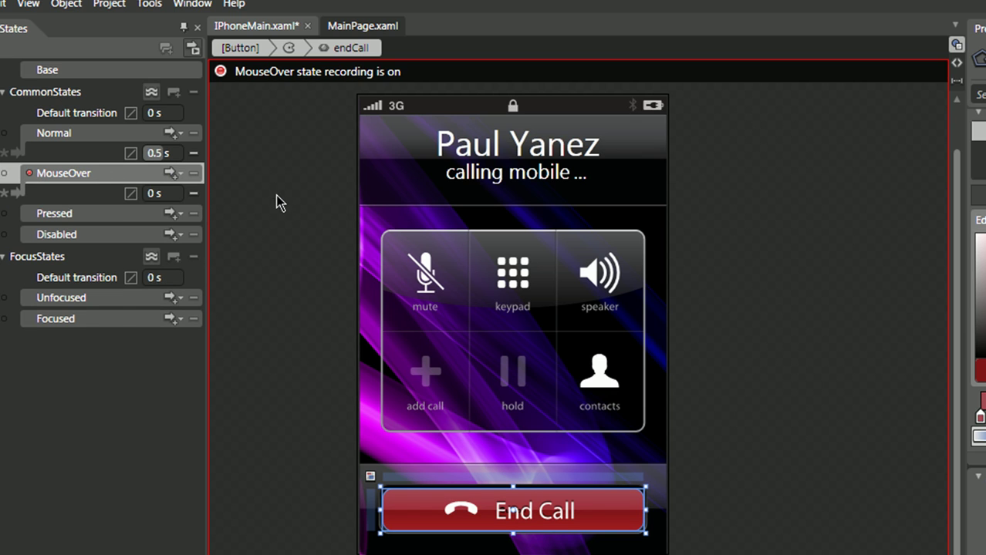
{"action": "left_click", "coordinate": [83, 214]}
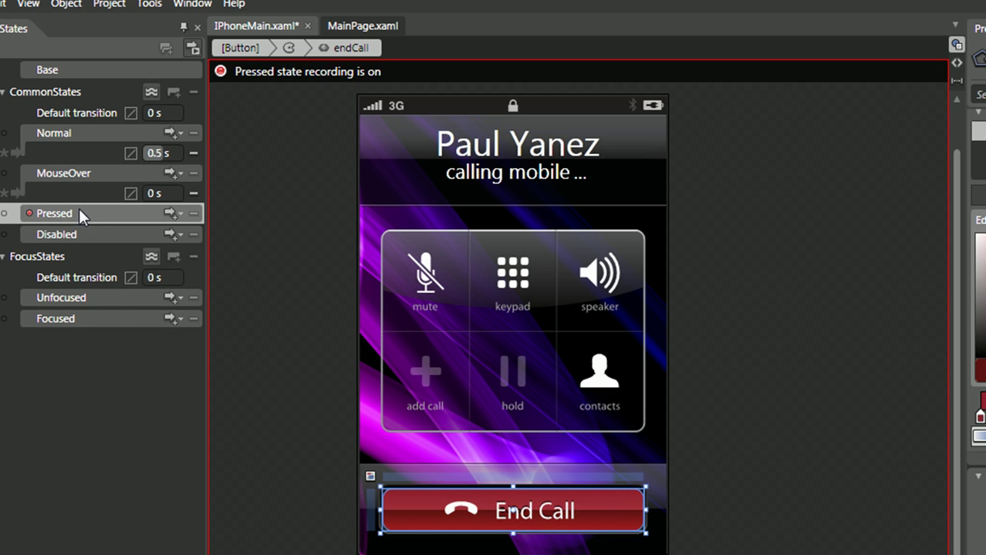
{"action": "left_click", "coordinate": [167, 213]}
{"action": "left_click", "coordinate": [240, 236]}
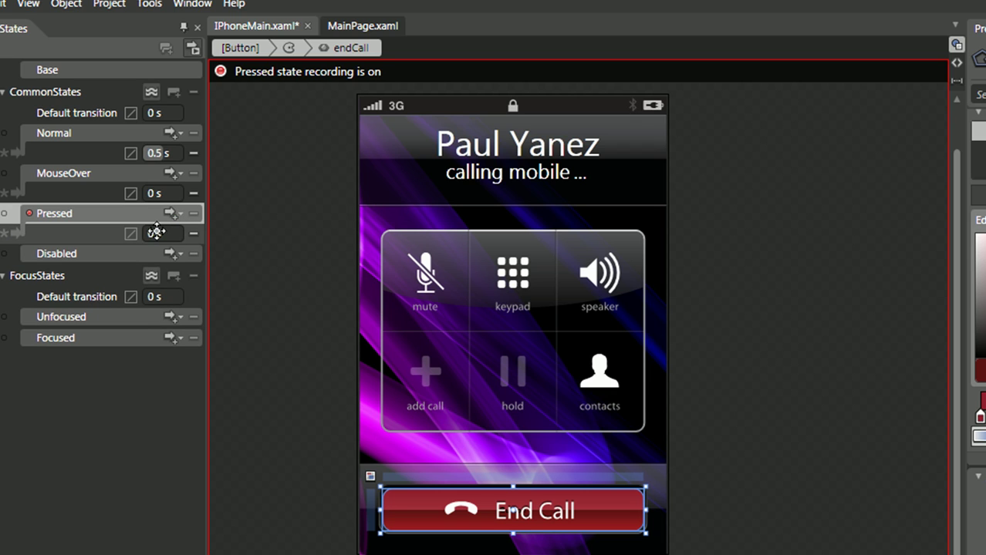
Step: Set the MouseOver transition duration to 0.5 s and the Pressed transition to 0.2 s
{"action": "left_click", "coordinate": [122, 176]}
{"action": "mouse_move", "coordinate": [154, 191]}
{"action": "left_mouse_down"}
{"action": "mouse_move", "coordinate": [168, 191]}
{"action": "mouse_move", "coordinate": [155, 193]}
{"action": "left_mouse_up"}
{"action": "left_click", "coordinate": [97, 216]}
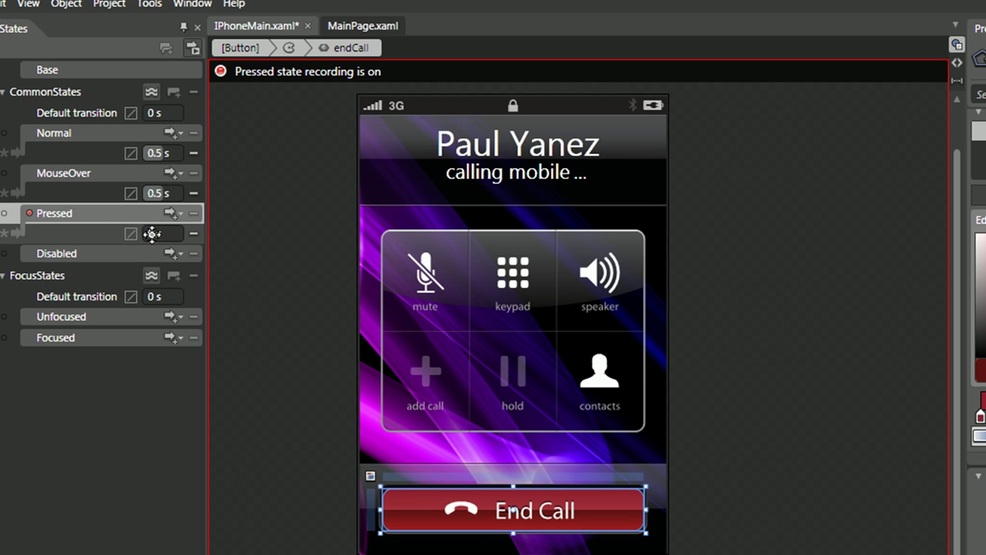
{"action": "left_click_drag", "start_coordinate": [156, 236], "coordinate": [164, 236]}
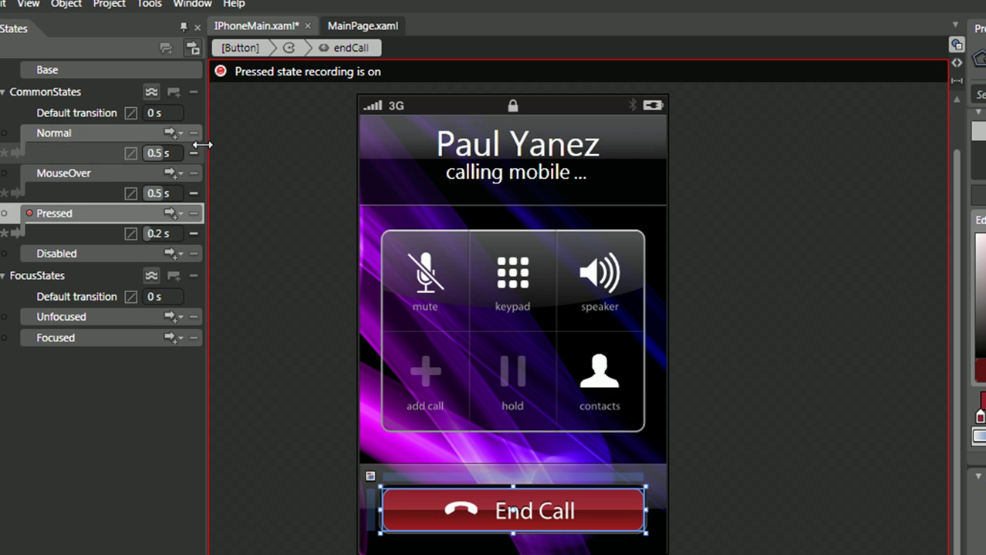
Step: Give the transition into Normal a Cubic In easing function
{"action": "left_click", "coordinate": [131, 154]}
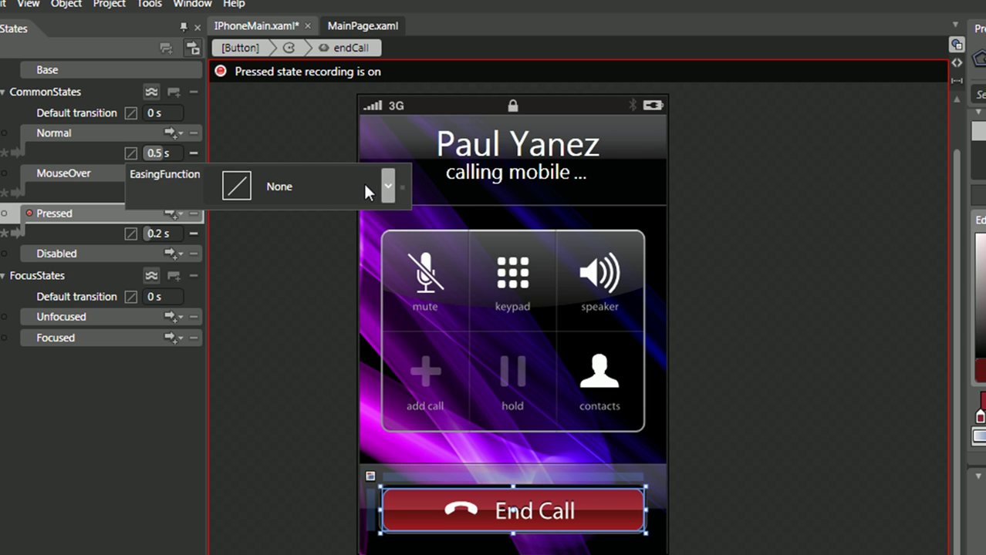
{"action": "left_click", "coordinate": [388, 187]}
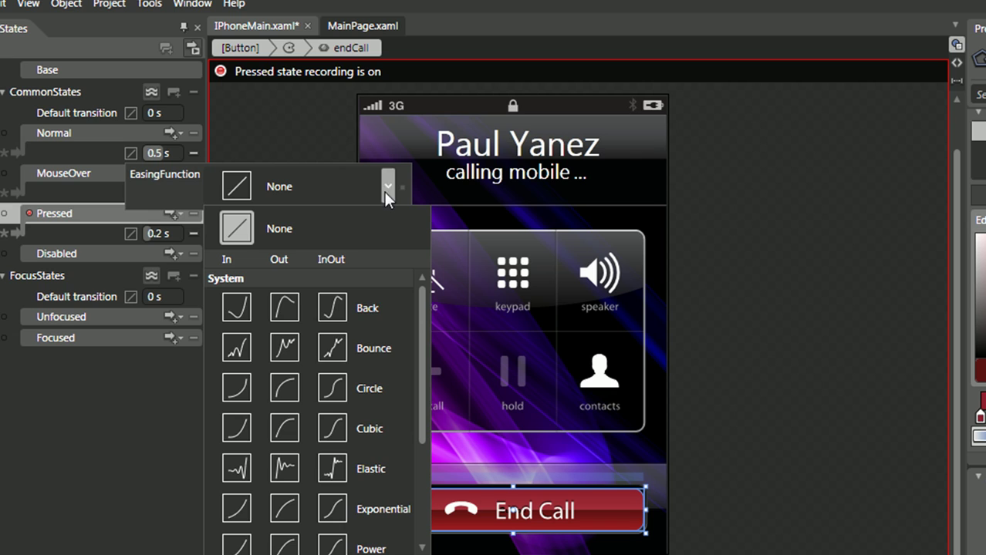
{"action": "left_click", "coordinate": [237, 427]}
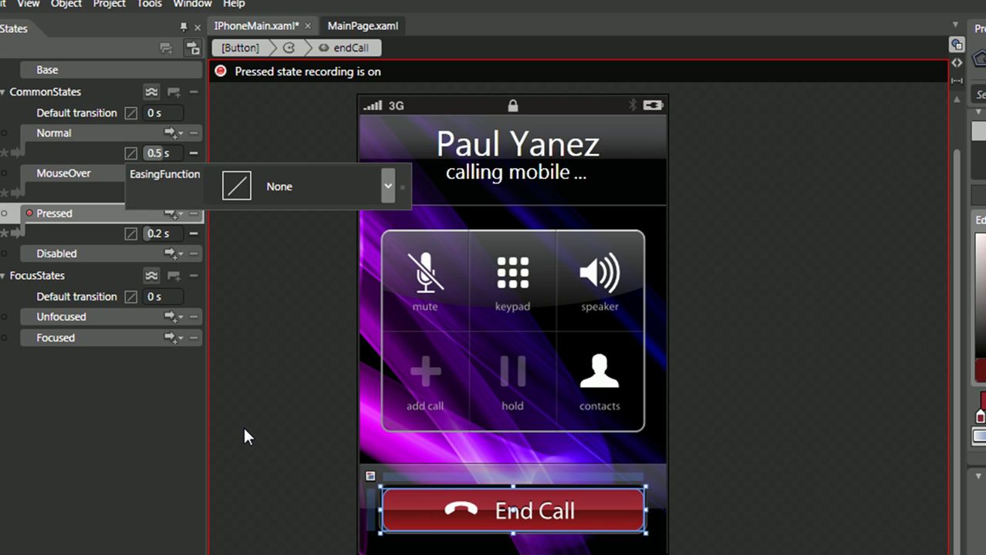
{"action": "left_click", "coordinate": [297, 250]}
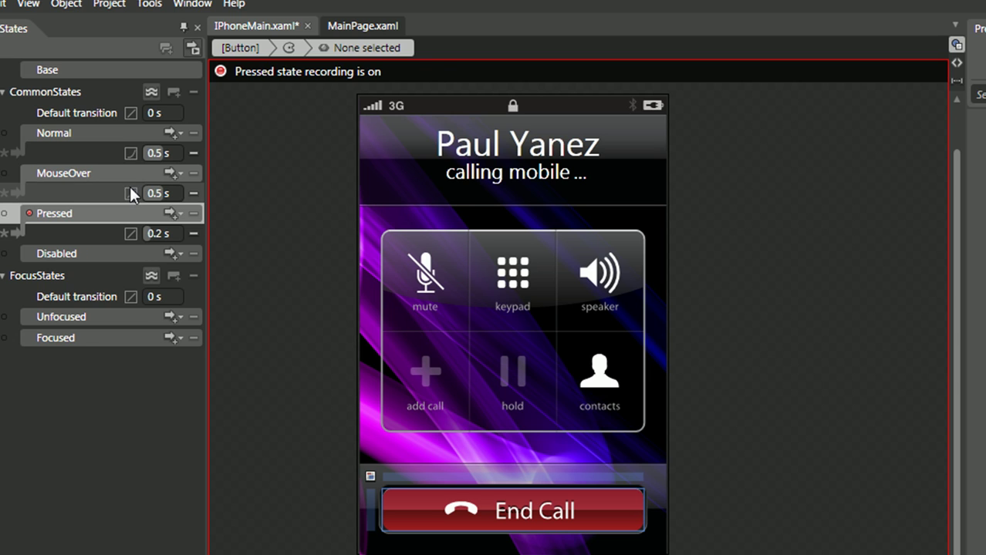
Step: Give the transition into MouseOver a Cubic Out easing function
{"action": "left_click", "coordinate": [132, 194]}
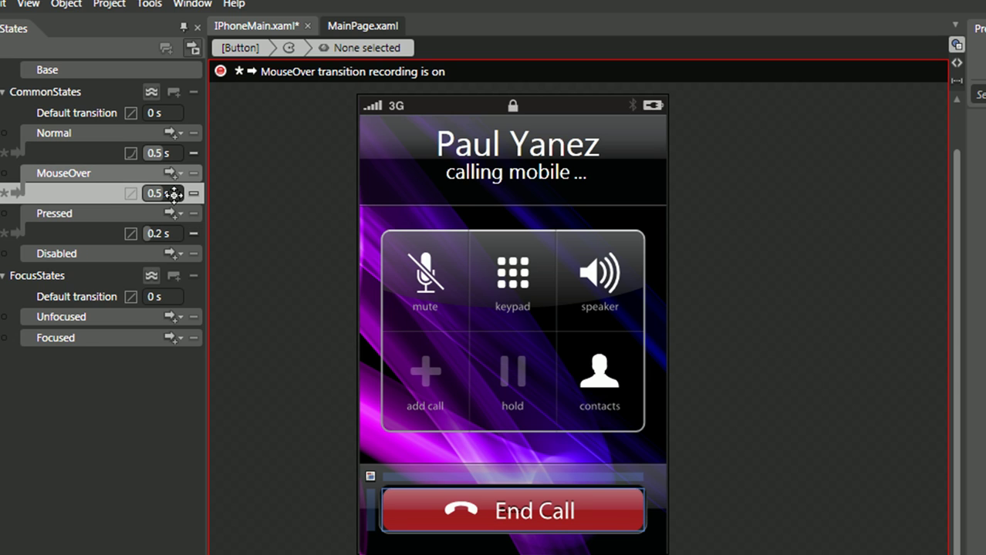
{"action": "left_click", "coordinate": [129, 194]}
{"action": "left_click", "coordinate": [385, 234]}
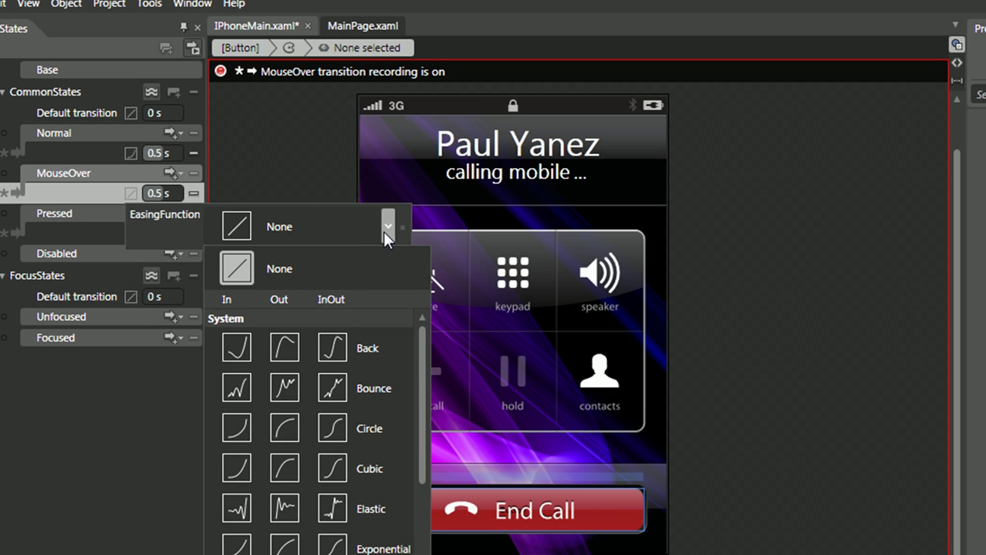
{"action": "left_click", "coordinate": [282, 468]}
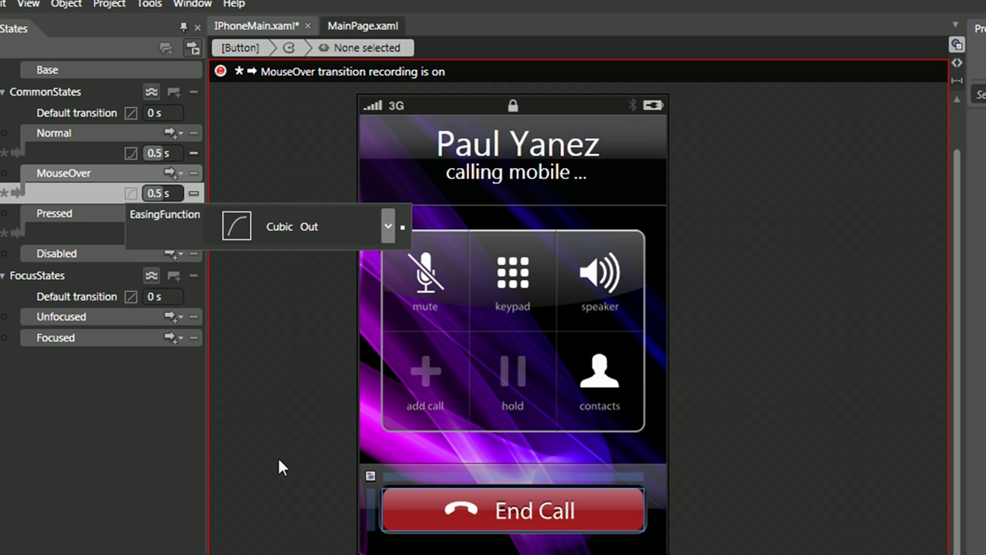
{"action": "left_click", "coordinate": [165, 390]}
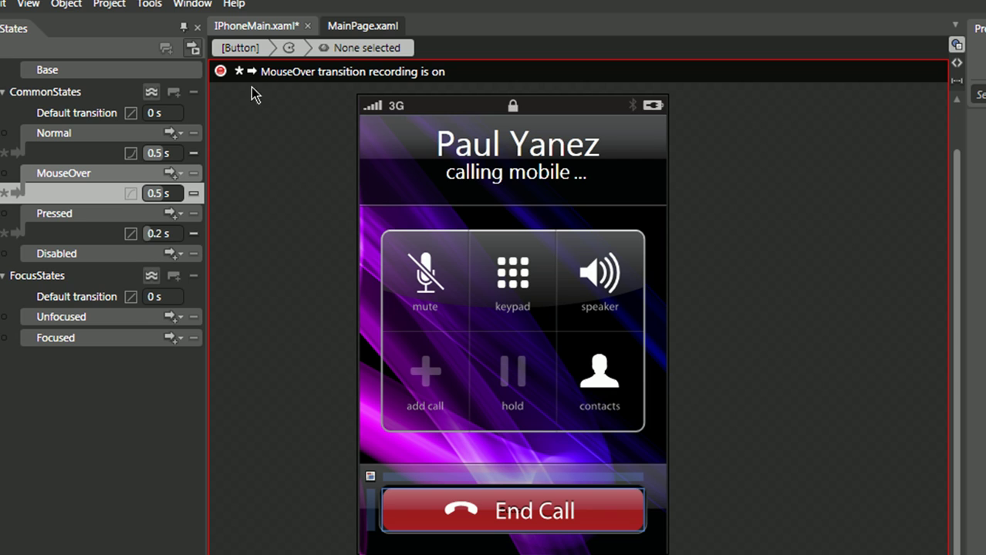
Step: Stop state recording, save IPhoneMain.xaml, and test the End Call button in the running project
{"action": "left_click", "coordinate": [220, 72]}
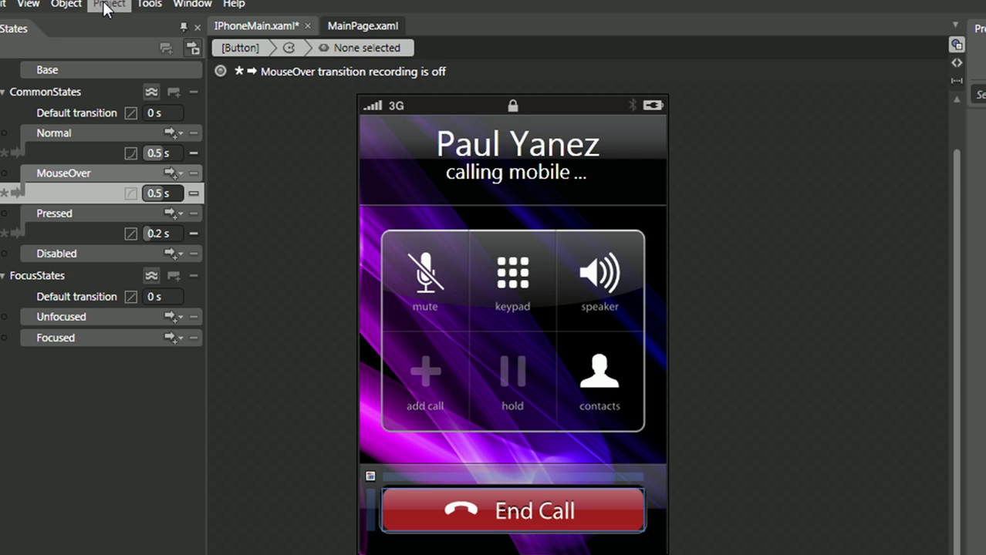
{"action": "key", "text": "ctrl+s"}
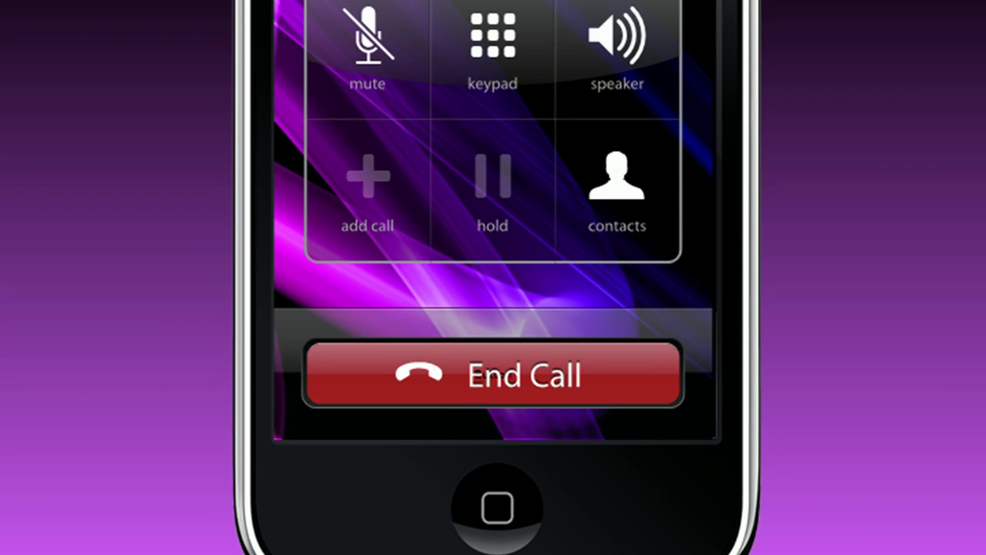
{"action": "left_click", "coordinate": [594, 366]}
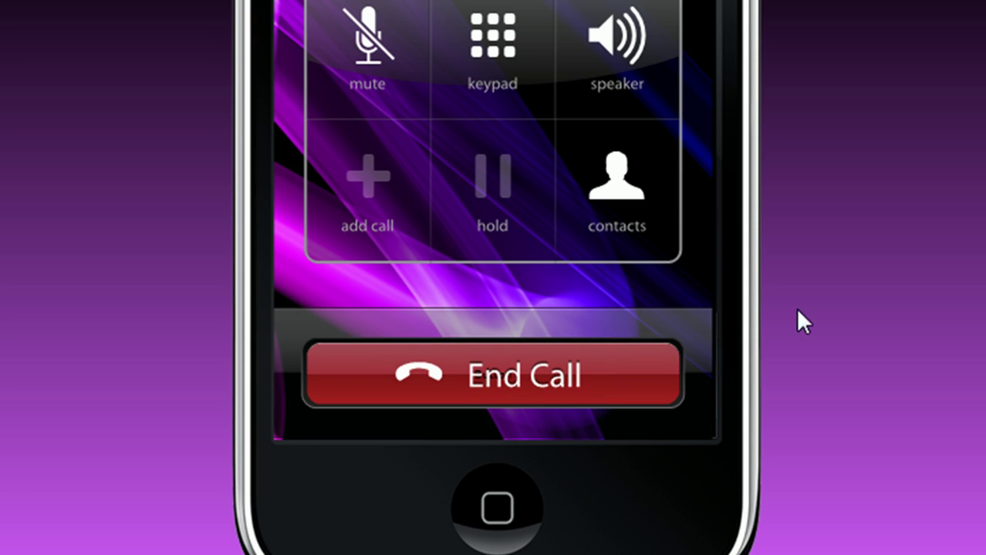